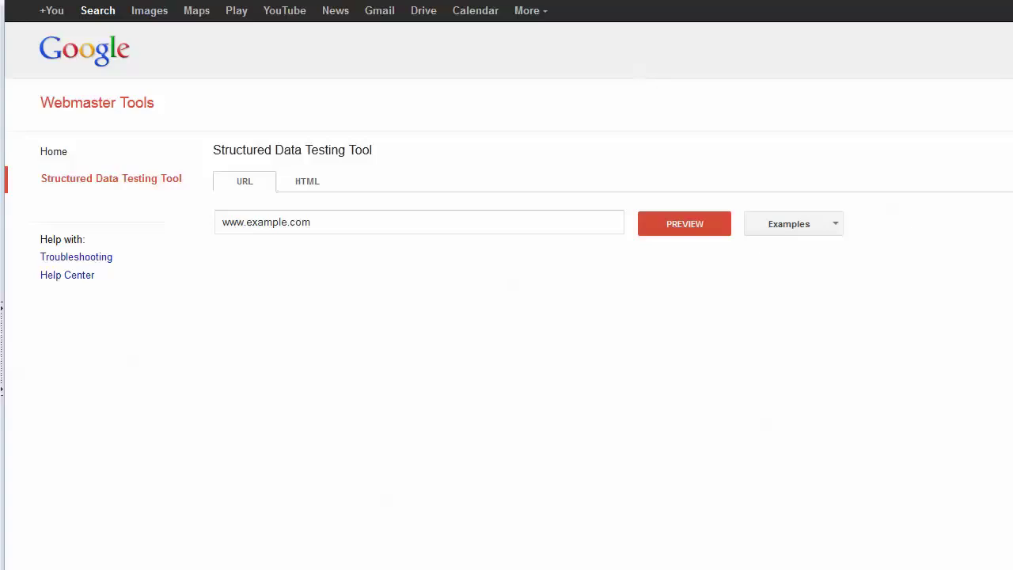
Step: Pick samples from the Examples list, ending on the Allrecipes banana bread rich snippet preview
left_click(835, 225)
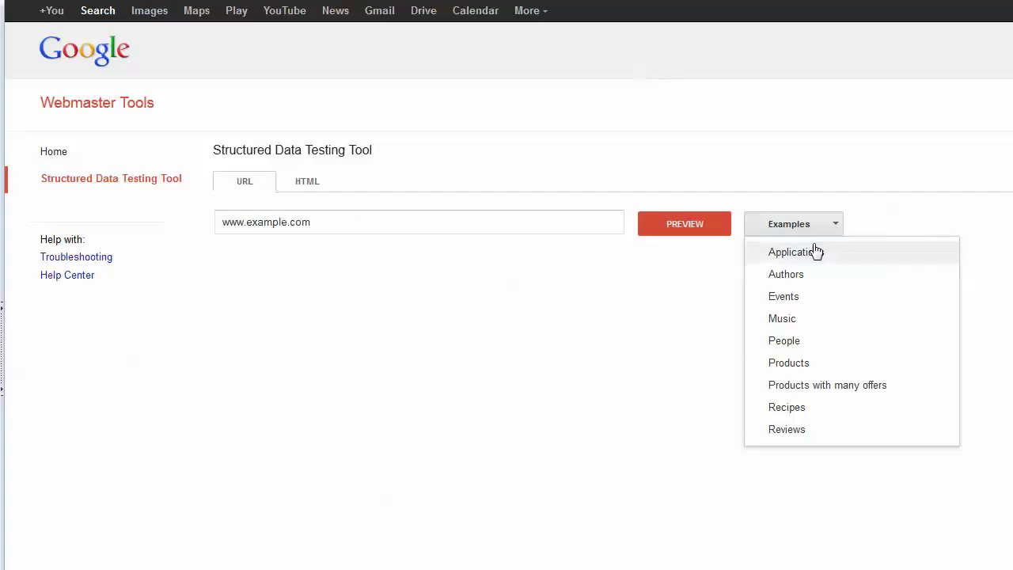
left_click(815, 252)
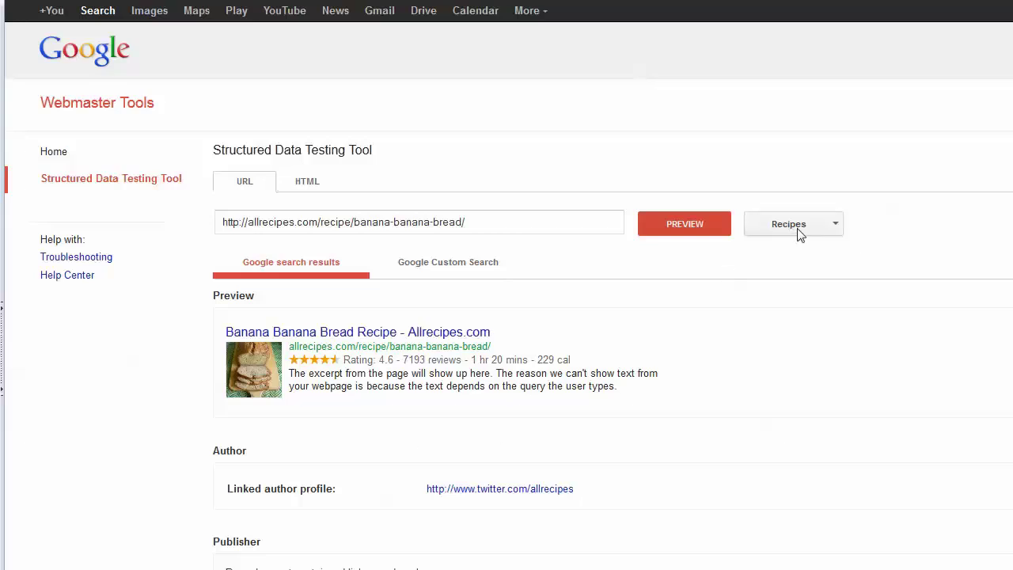
Step: Load the Reviews example from the Examples list to preview a review rich snippet
left_click(823, 234)
left_click(797, 437)
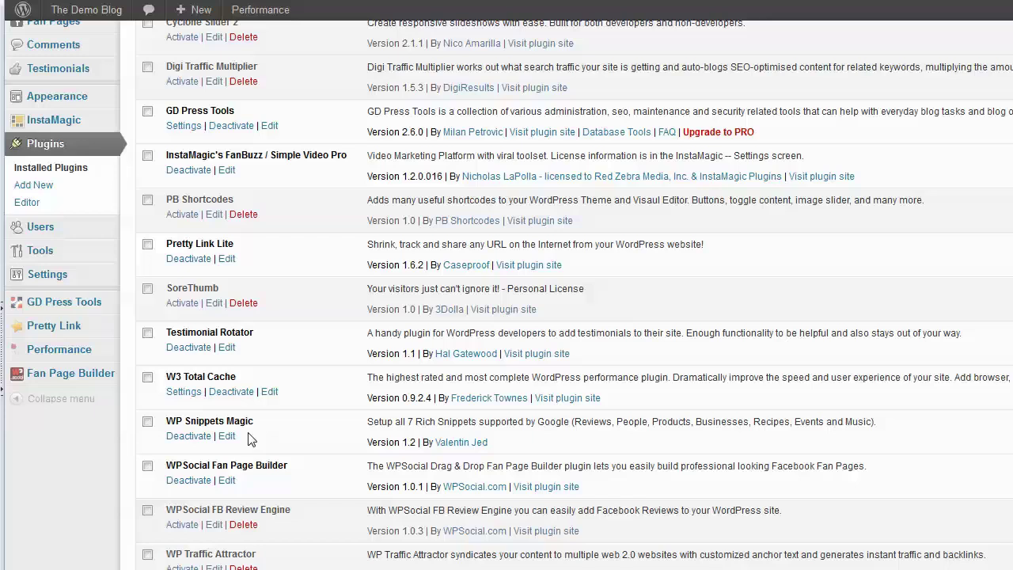
Step: Start a new post titled 'Movie Review Post' and scroll down to the WP Snippets Magic box
scroll(247, 440, "up", 3)
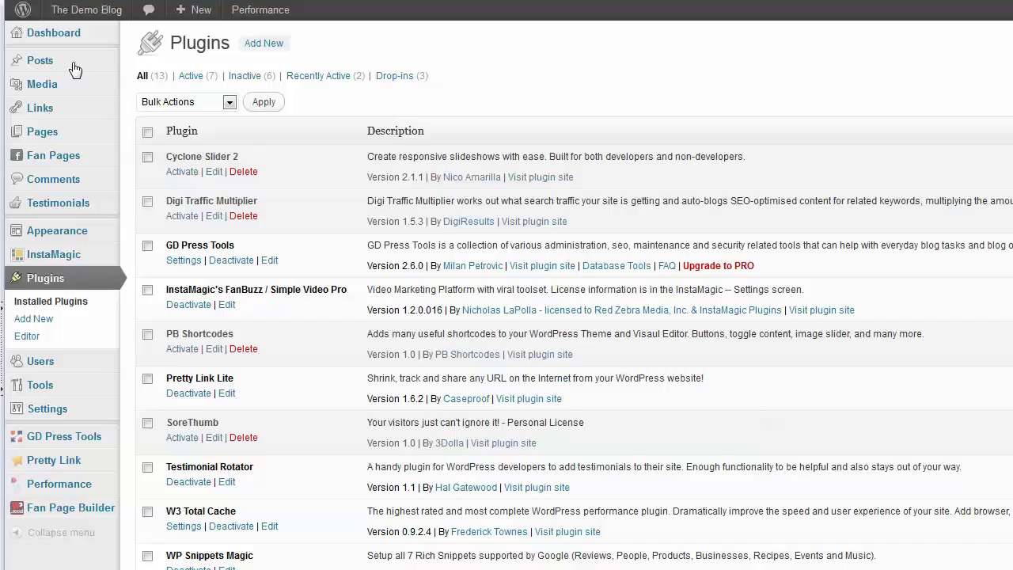
mouse_move(47, 61)
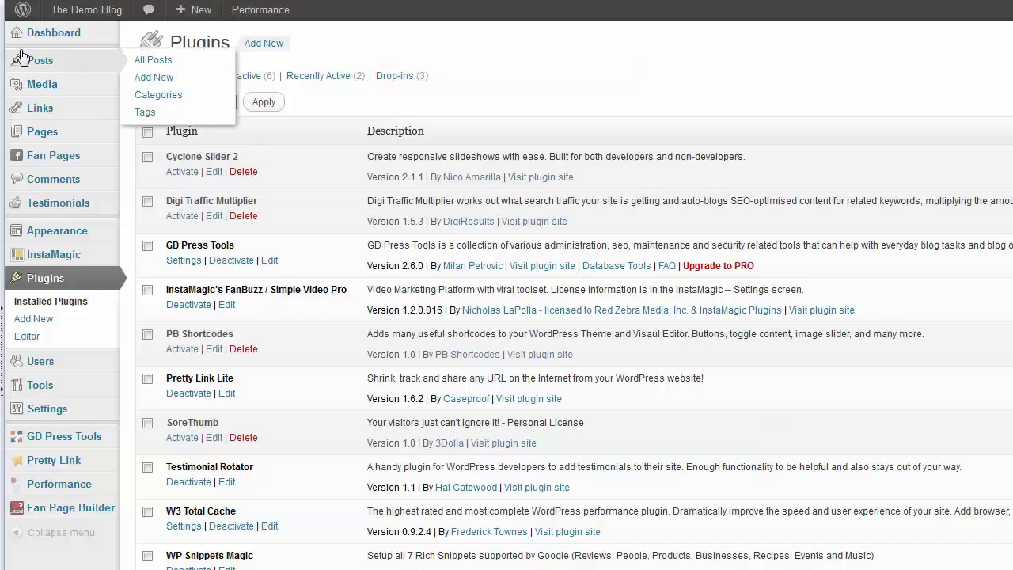
left_click(153, 77)
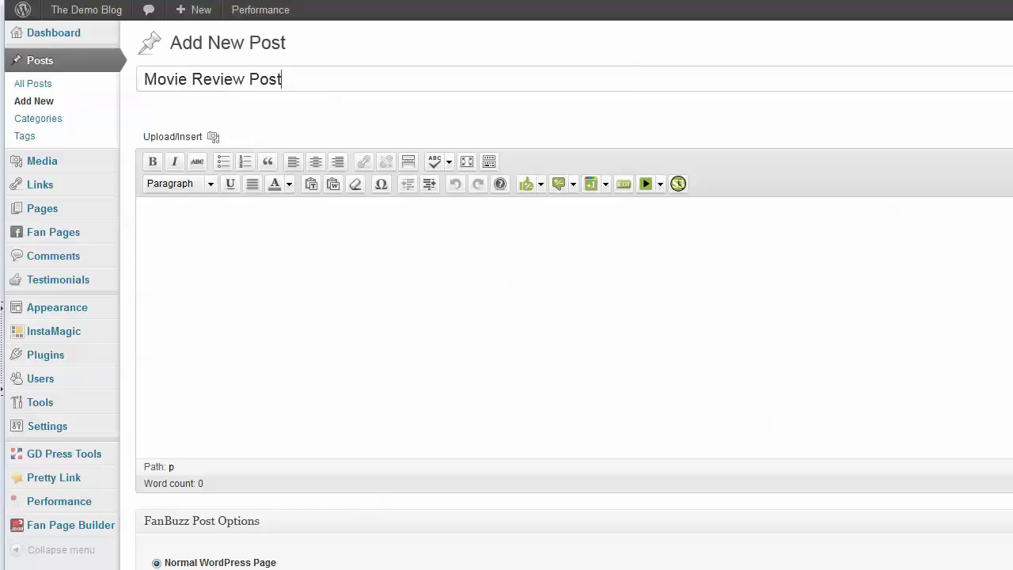
scroll(566, 294, "down", 5)
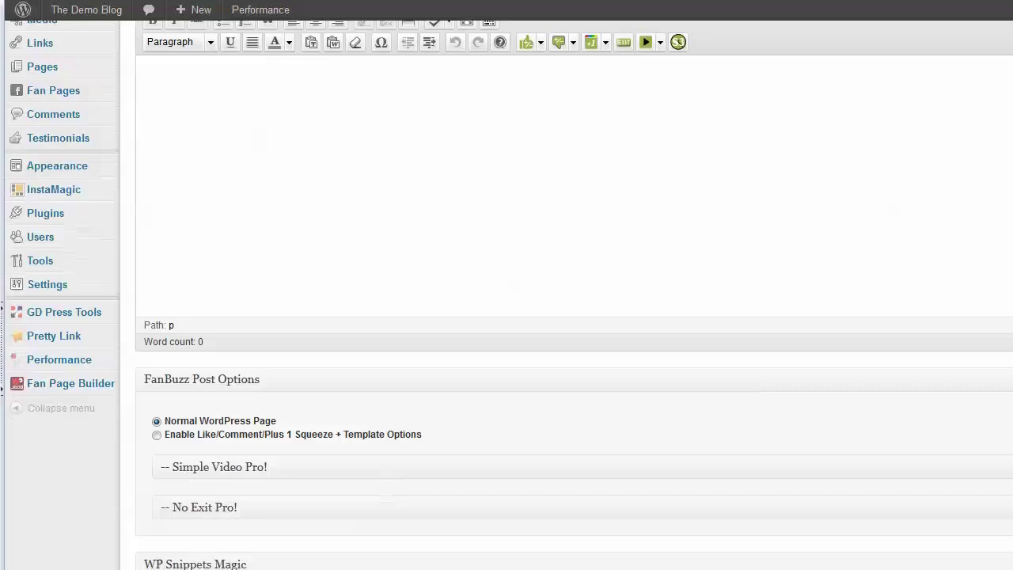
scroll(566, 294, "down", 4)
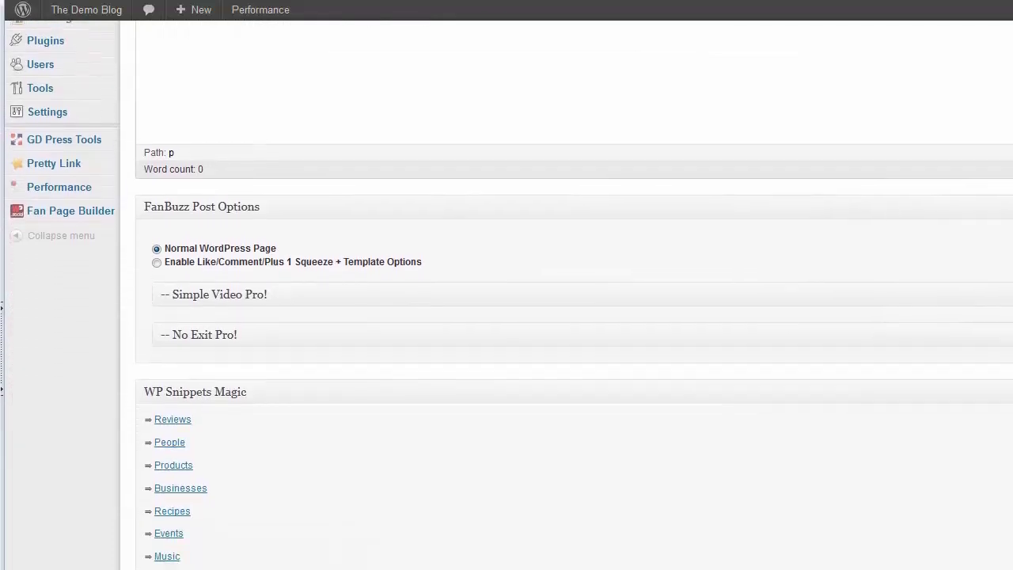
scroll(566, 295, "down", 1)
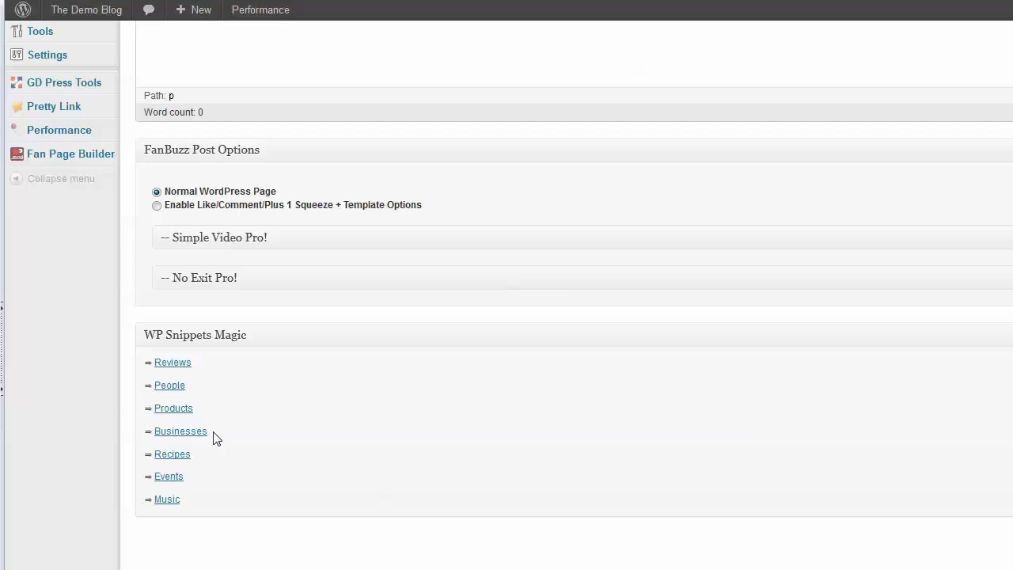
Step: Expand and enable the Reviews snippet, filling in item name, reviewer, summary and description
left_click(165, 364)
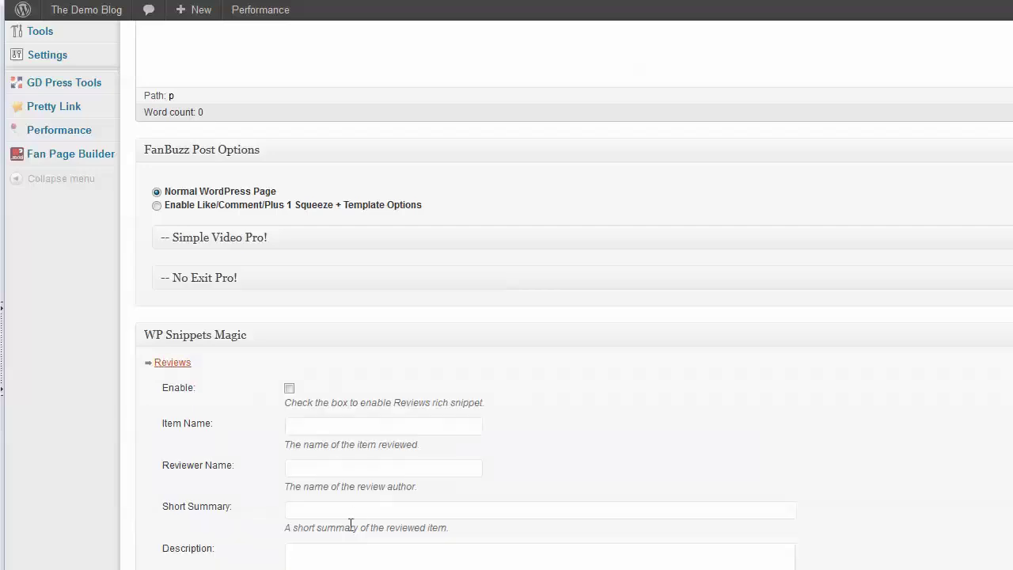
left_click(289, 388)
scroll(382, 232, "down", 3)
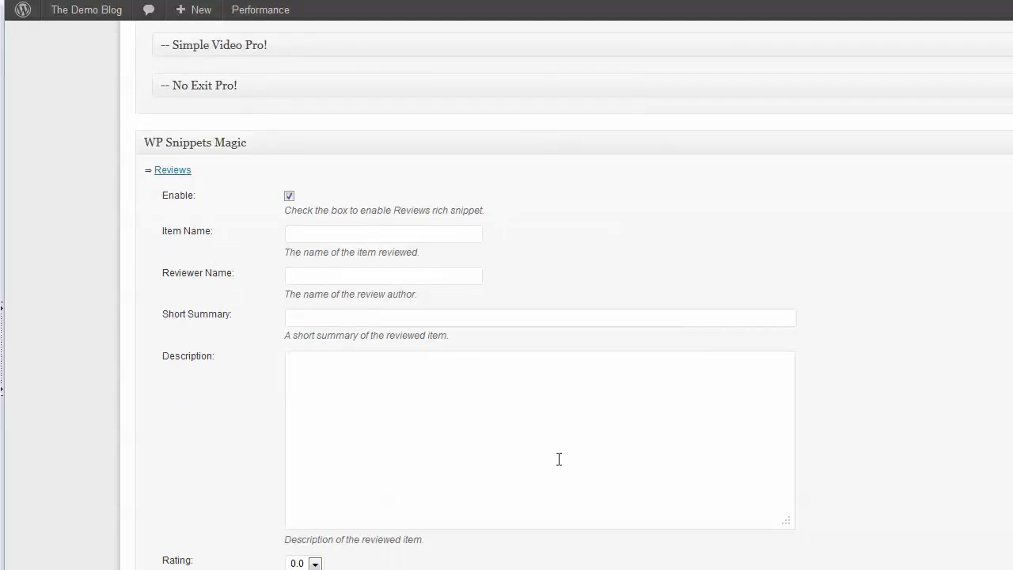
scroll(546, 463, "down", 2)
left_click(314, 439)
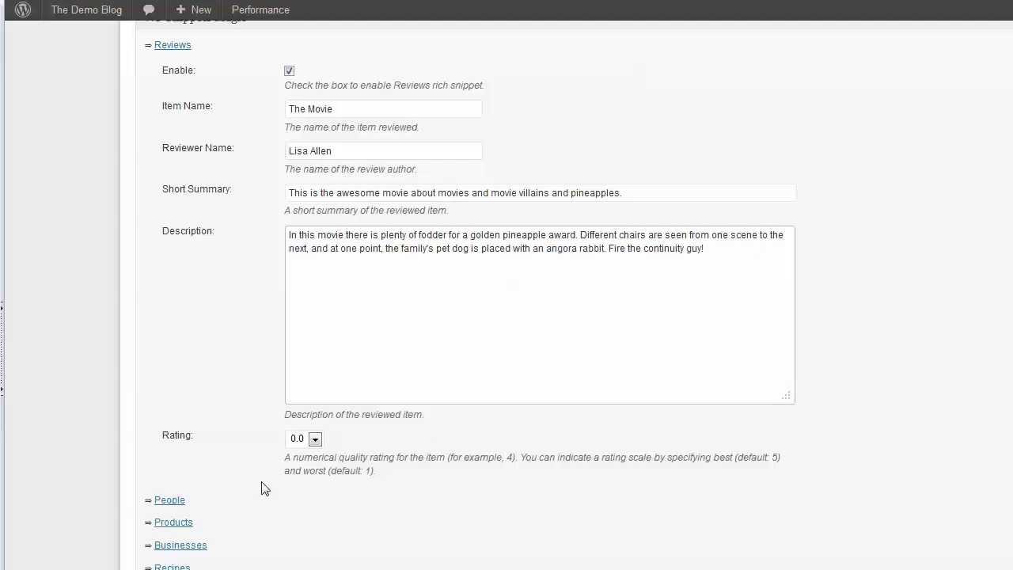
Step: Set the review rating to 3.0
left_click(317, 439)
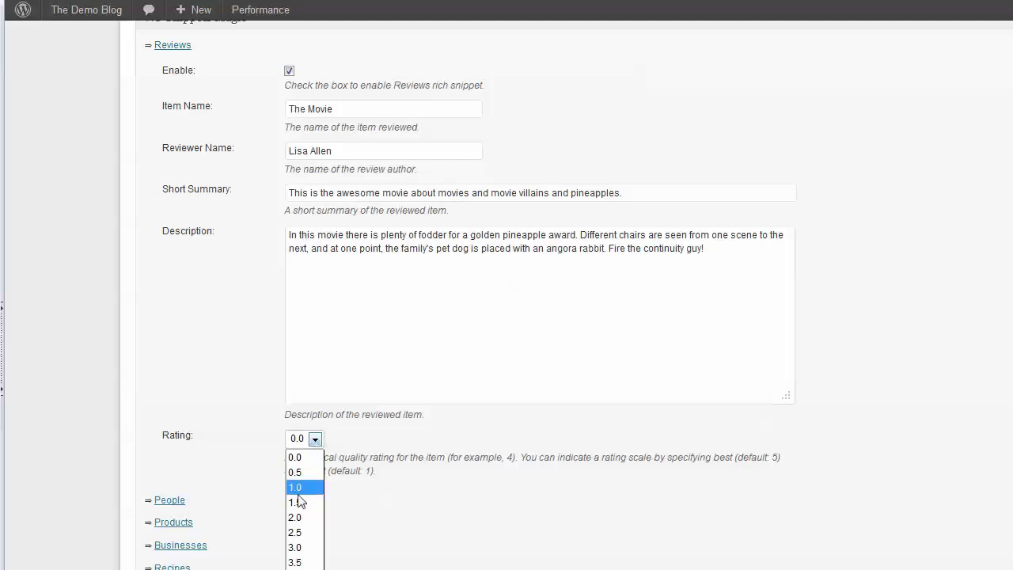
left_click(297, 547)
scroll(574, 284, "up", 10)
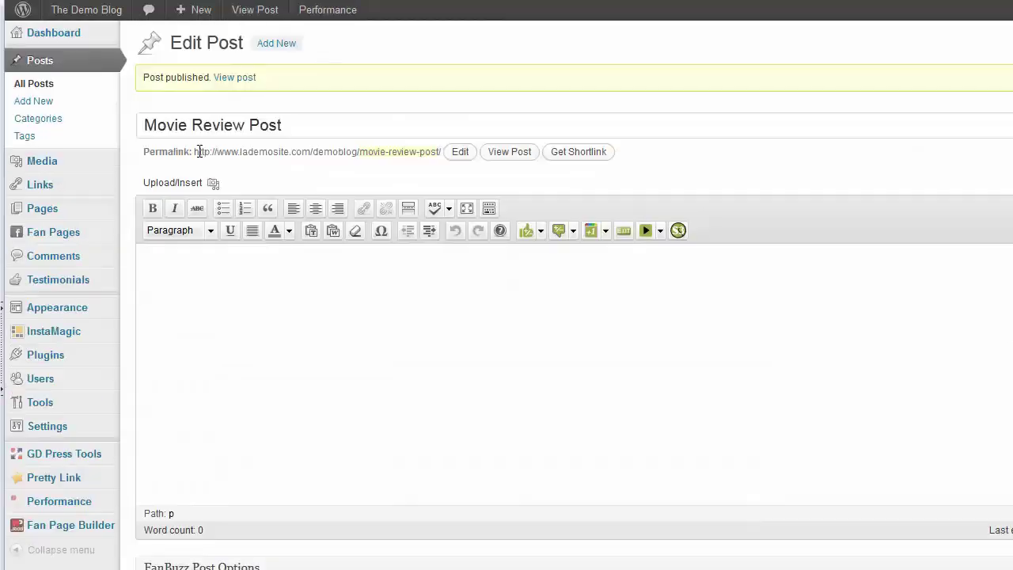
Step: Paste the post's permalink into the testing tool's URL field and preview its structured data
left_click_drag(194, 151, 432, 151)
key("ctrl+c")
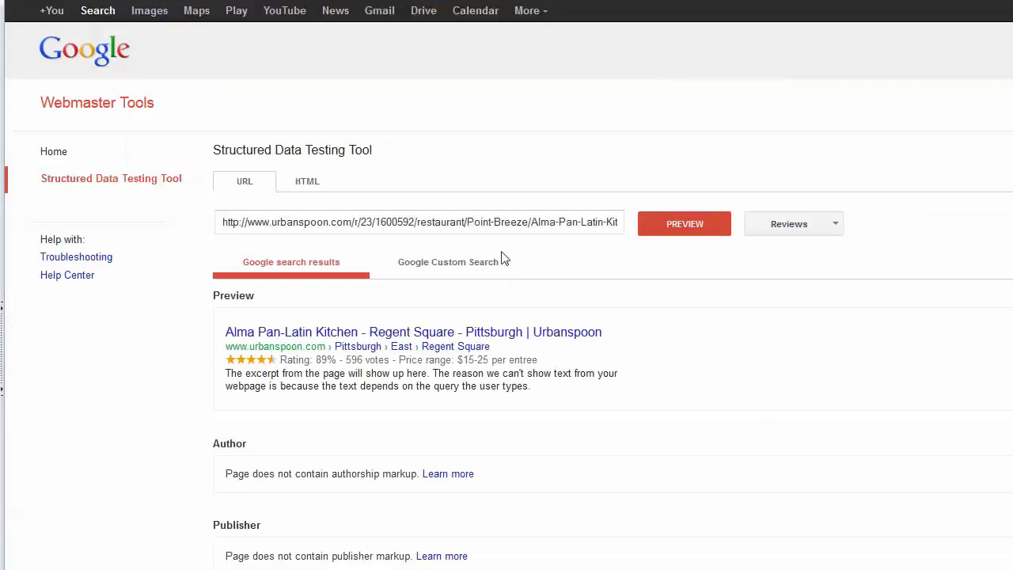
triple_click(440, 225)
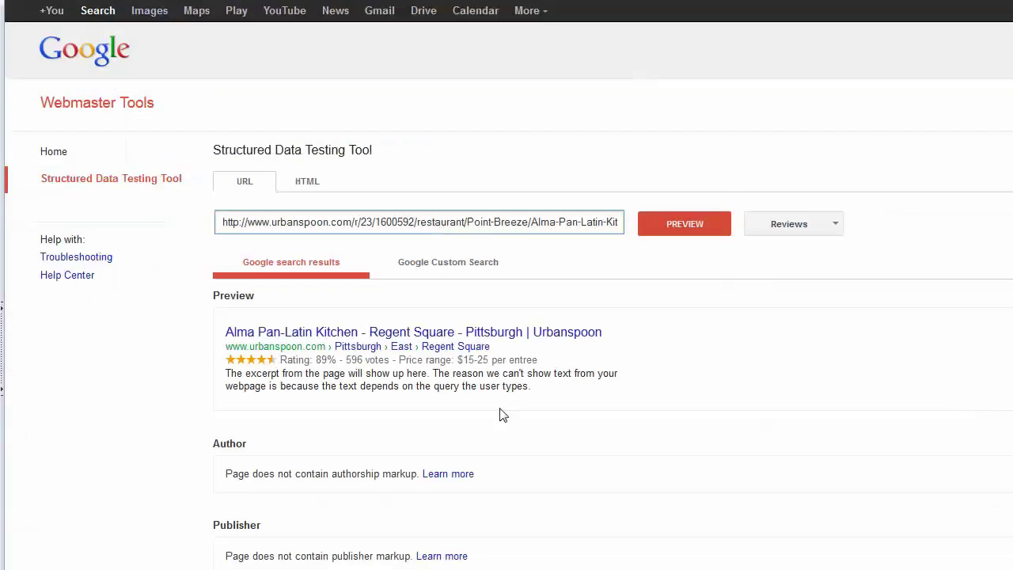
key("ctrl+v")
left_click(699, 227)
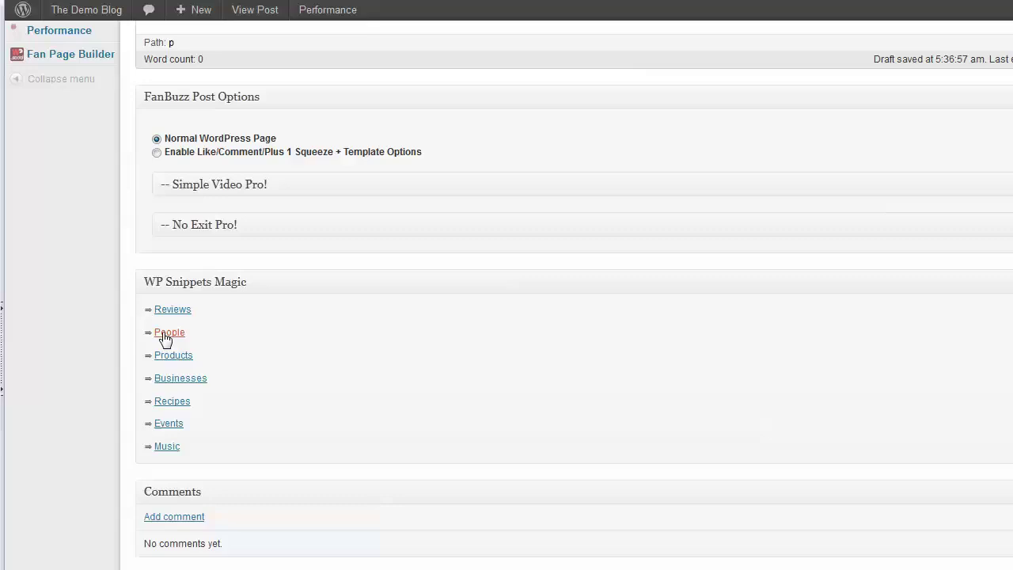
Step: Expand the People snippet form, then the Products snippet form below it
left_click(168, 334)
scroll(483, 330, "down", 3)
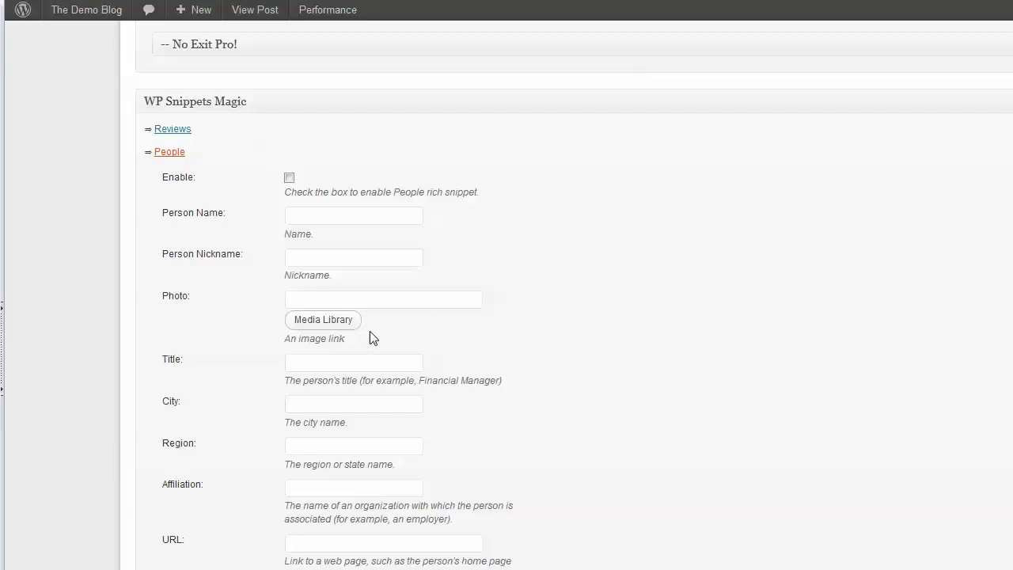
scroll(232, 314, "down", 3)
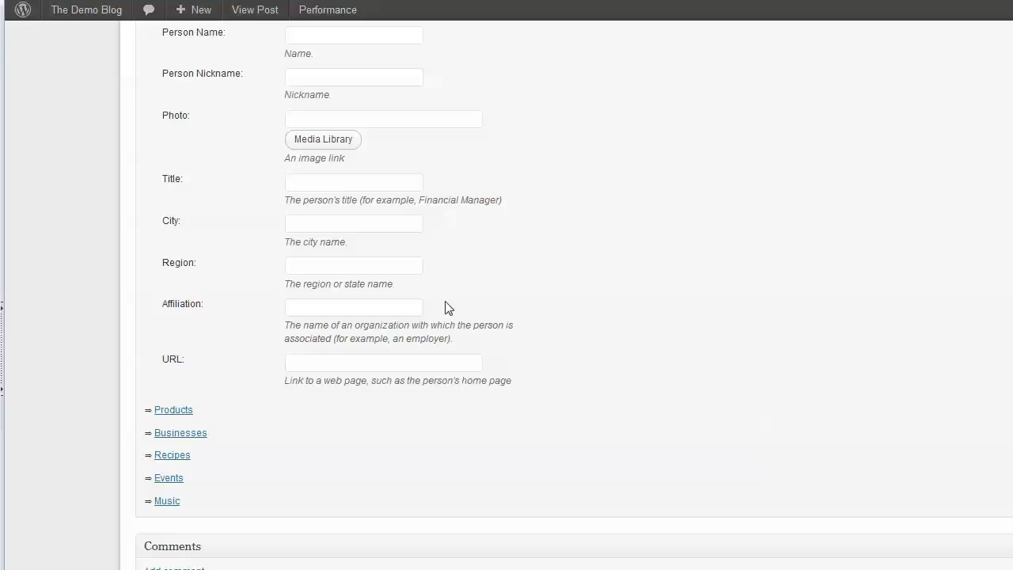
left_click(173, 409)
scroll(583, 372, "down", 4)
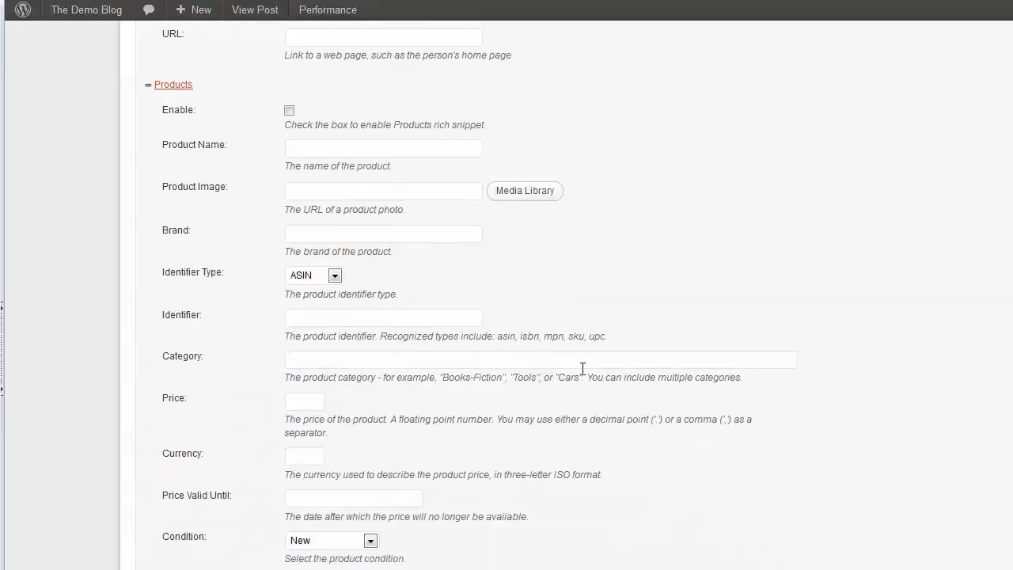
Step: Check the product Identifier Type options, leave it at ASIN, and scroll down to Businesses
scroll(580, 368, "down", 1)
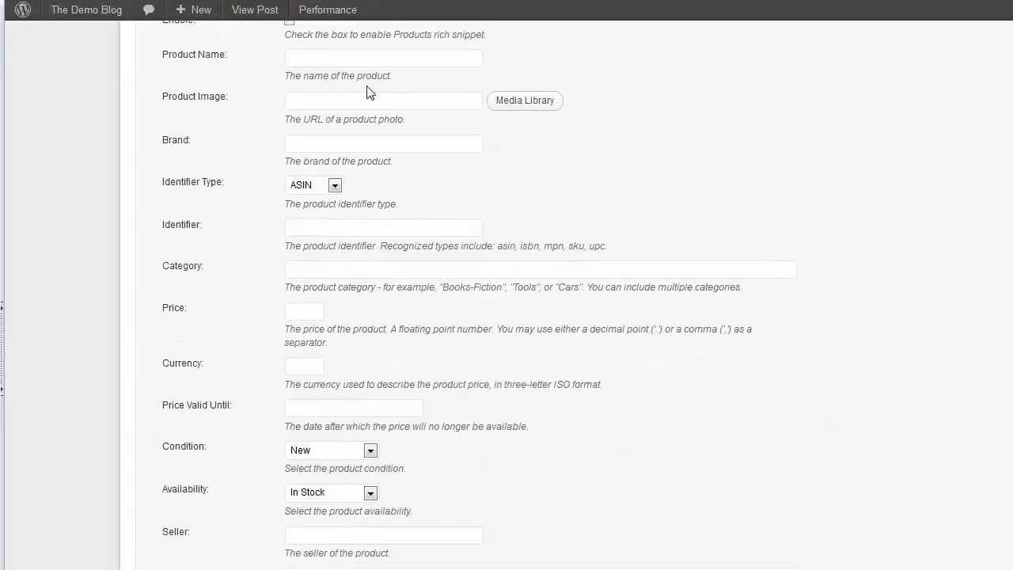
left_click(333, 187)
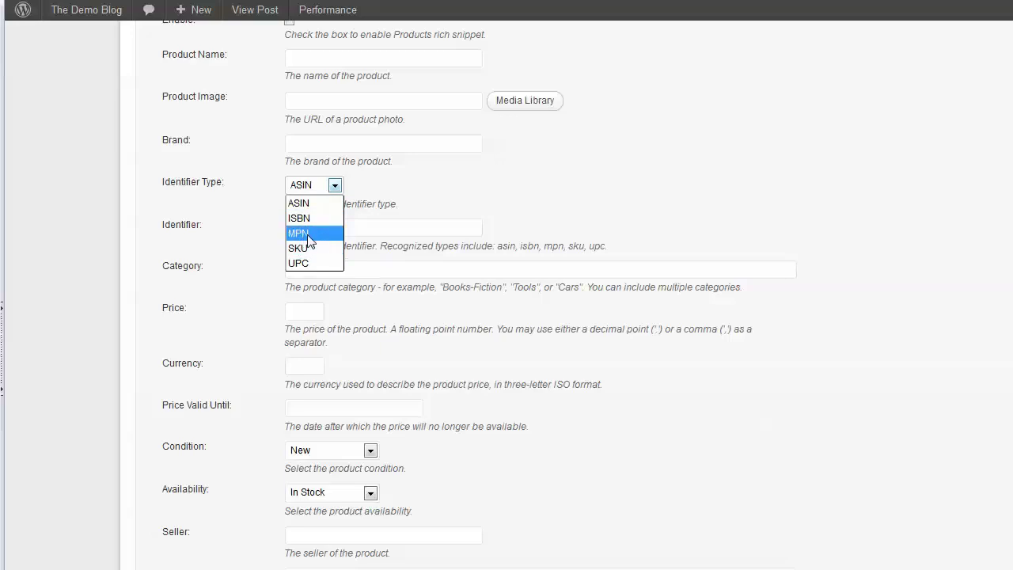
left_click(663, 301)
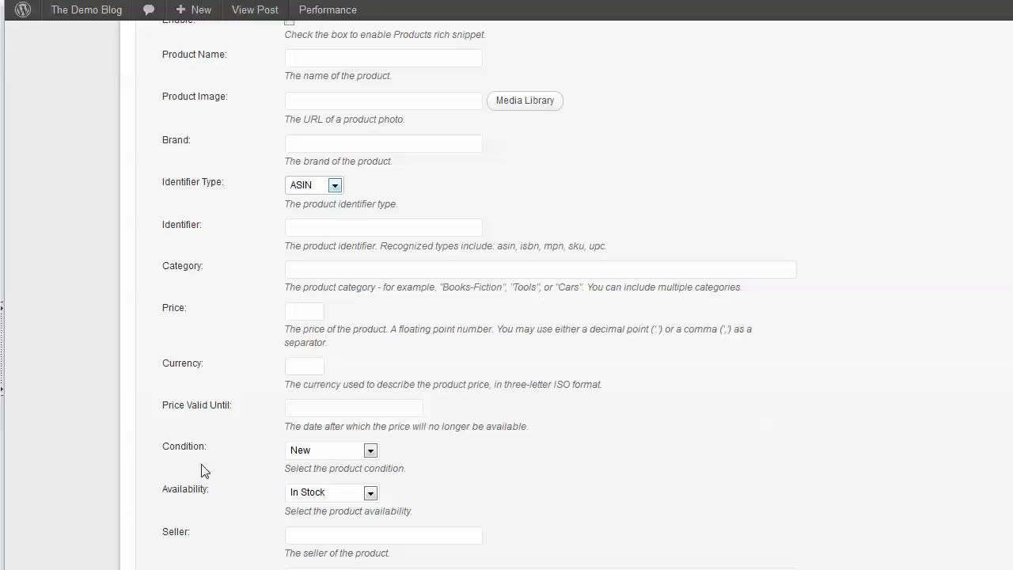
scroll(361, 477, "down", 2)
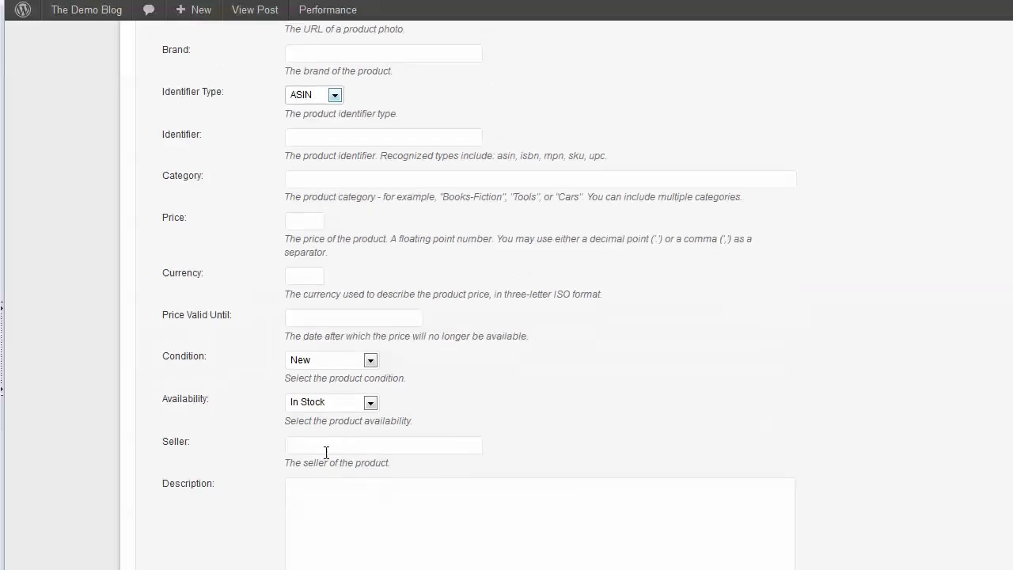
scroll(318, 484, "down", 5)
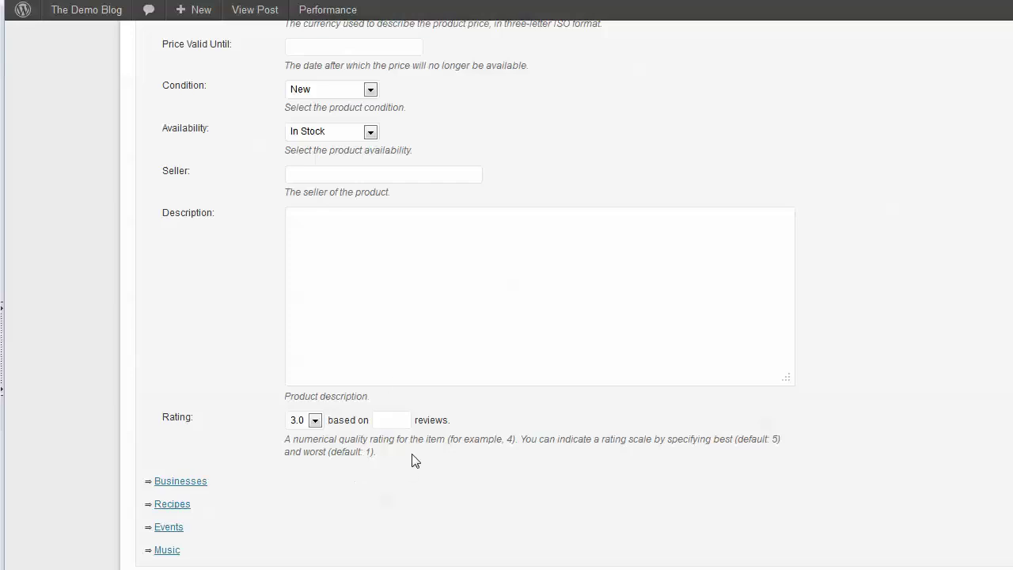
scroll(409, 425, "down", 2)
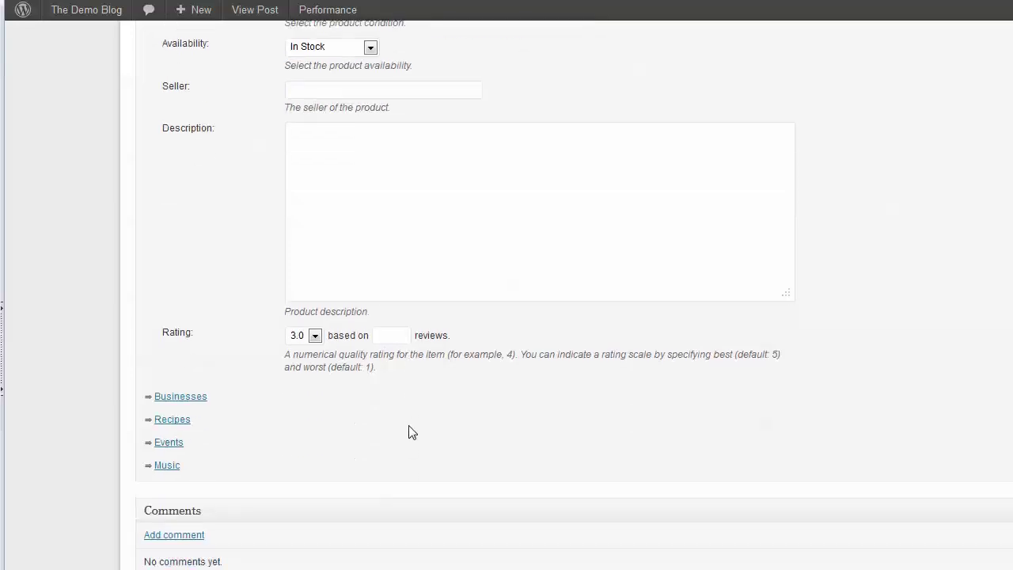
Step: Expand the Businesses snippet form and scroll through the Recipes and Events forms
left_click(176, 378)
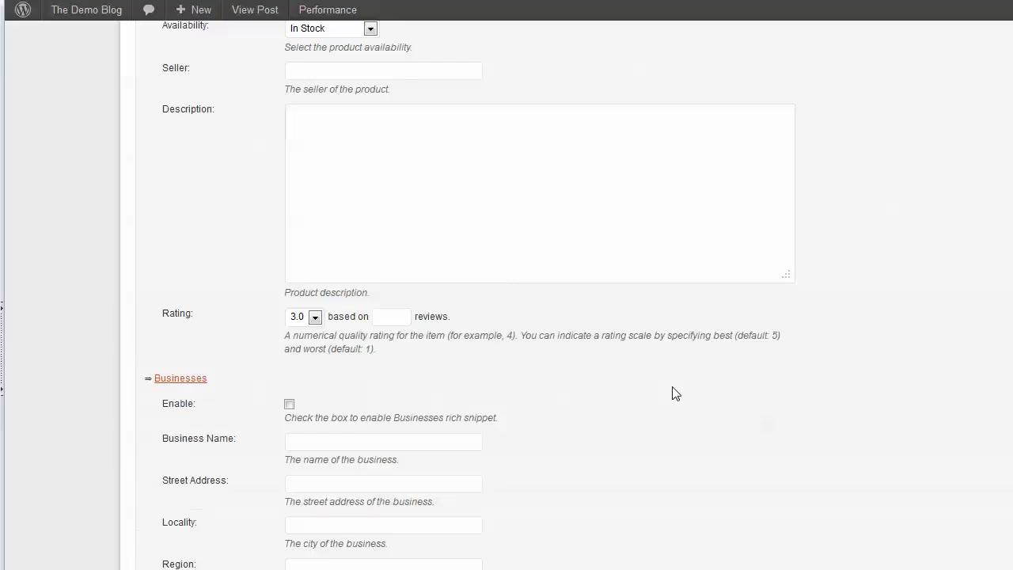
scroll(671, 393, "down", 5)
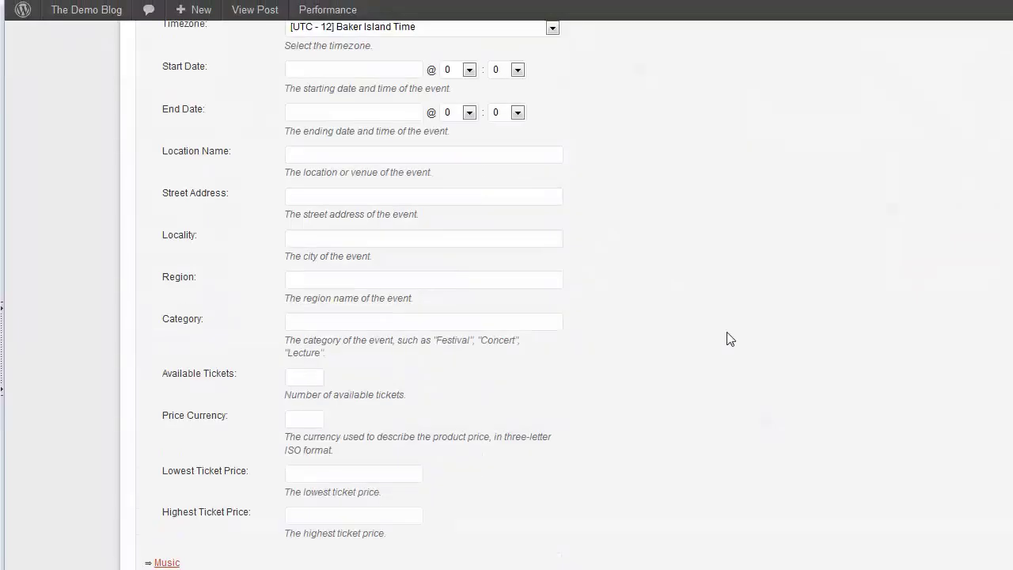
scroll(728, 339, "up", 8)
scroll(729, 339, "up", 13)
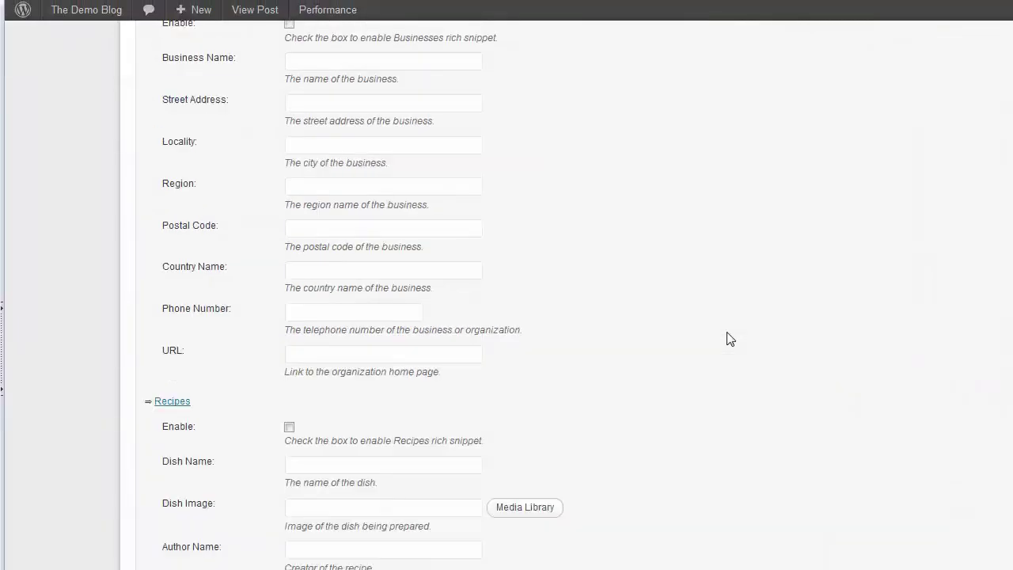
scroll(730, 338, "up", 13)
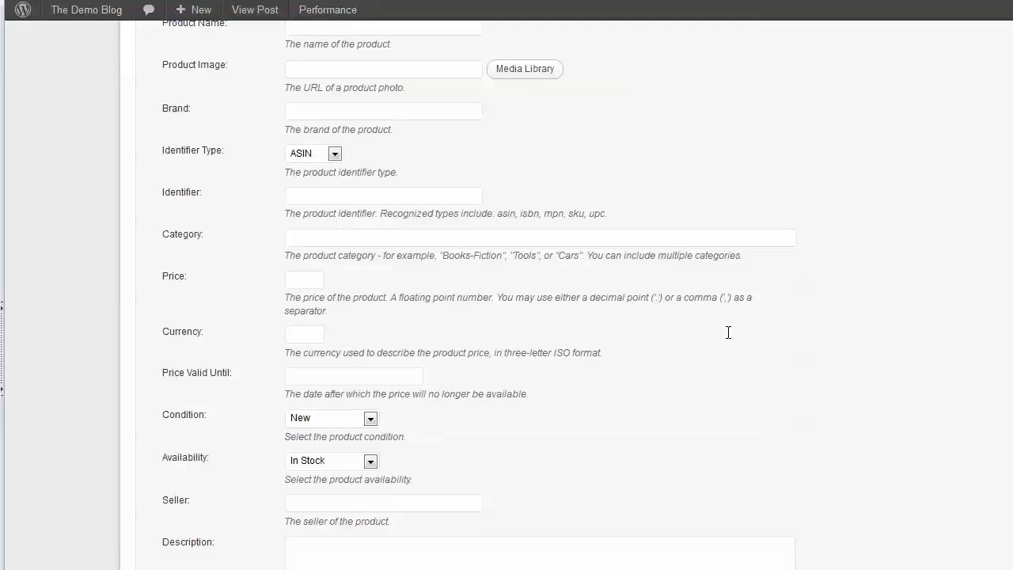
scroll(730, 338, "up", 3)
scroll(729, 338, "up", 4)
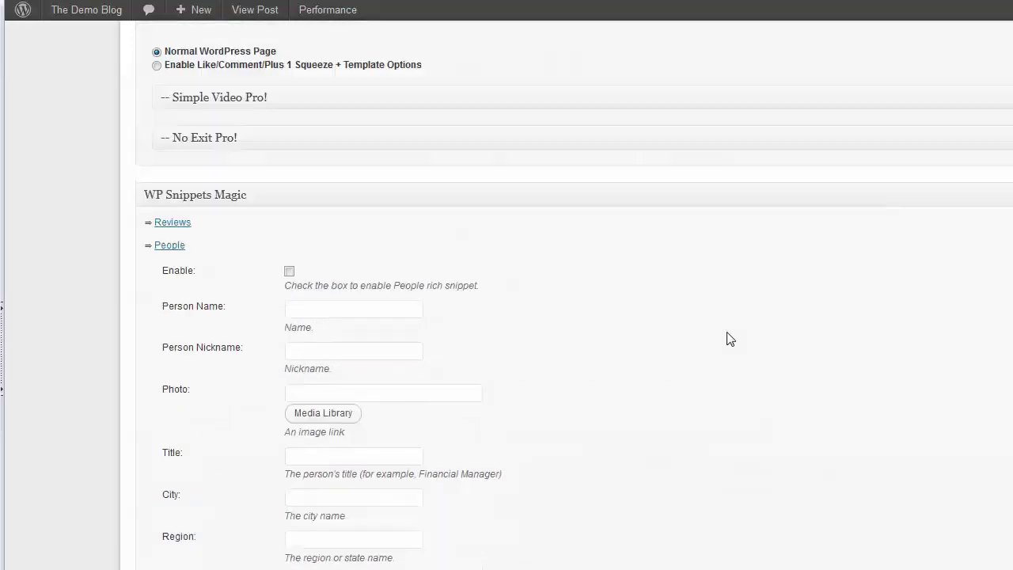
scroll(730, 339, "down", 20)
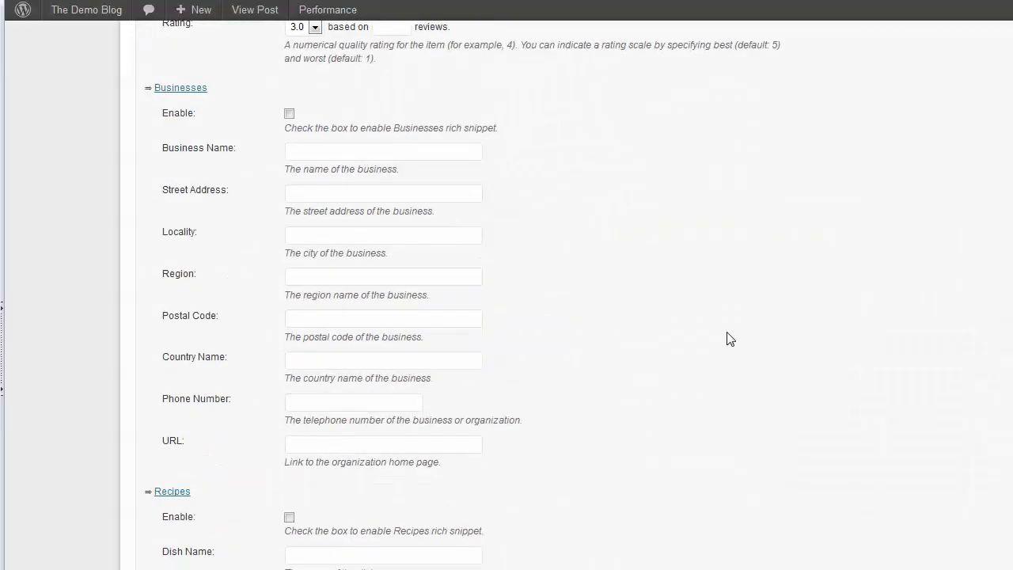
scroll(729, 339, "down", 20)
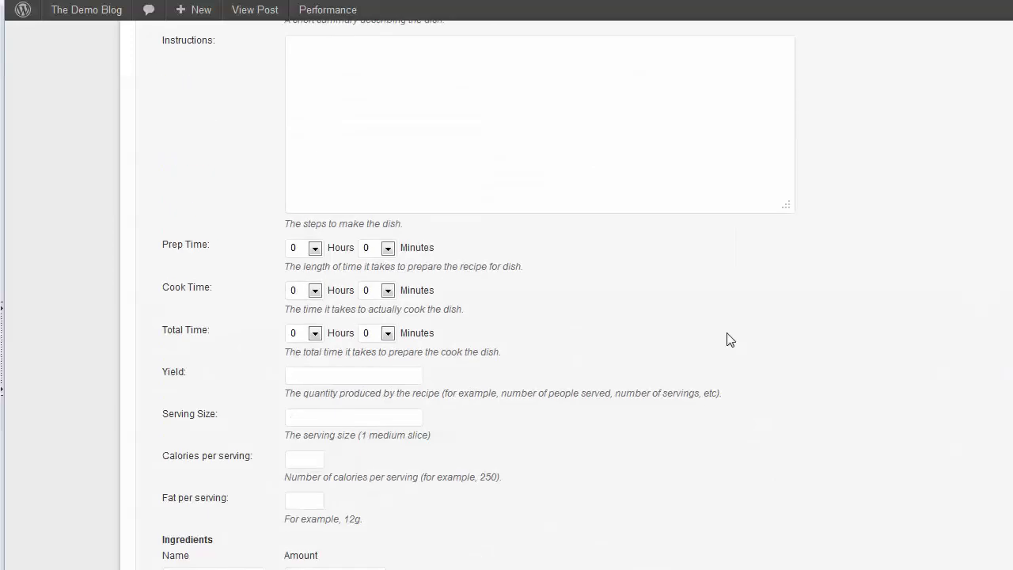
scroll(730, 341, "down", 7)
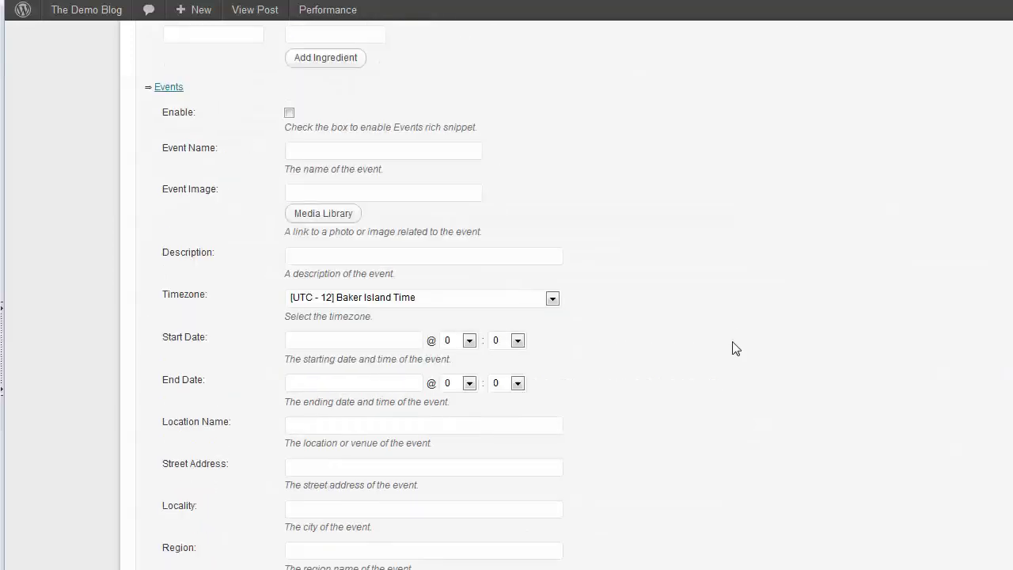